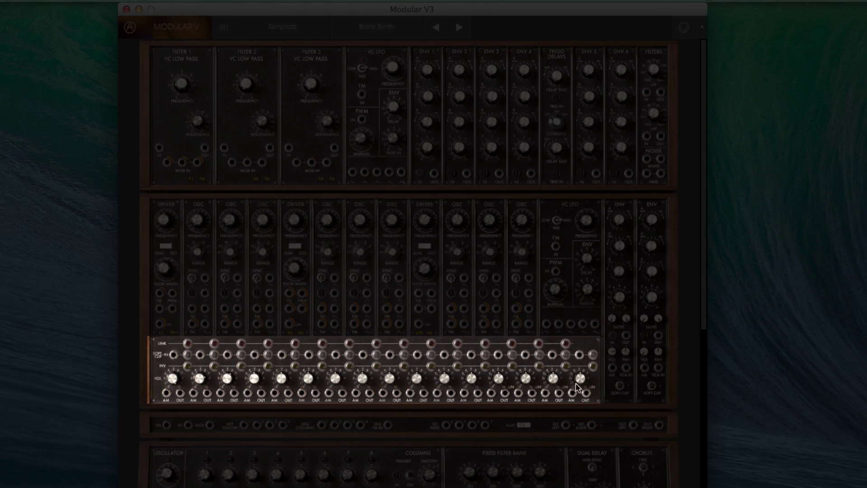
Step: Cycle Filter 1 through its filter types and return it to VC low pass
scroll(700, 244, "down", 10)
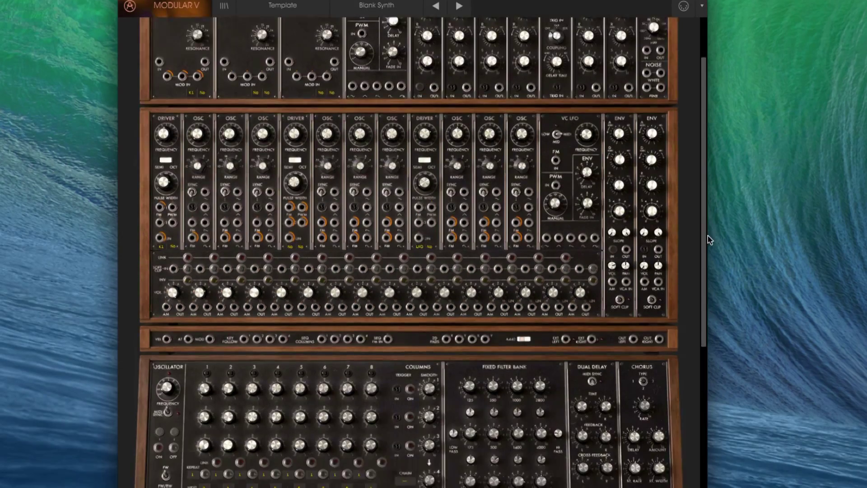
scroll(710, 349, "down", 3)
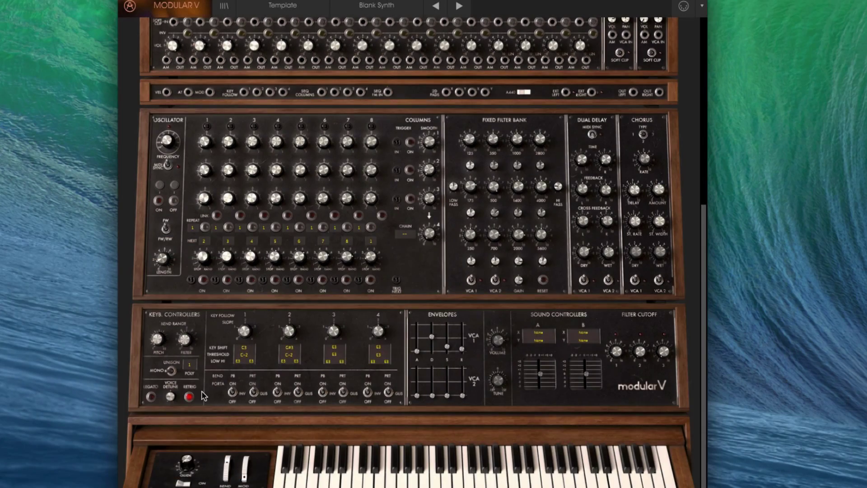
scroll(700, 276, "up", 3)
scroll(699, 276, "up", 10)
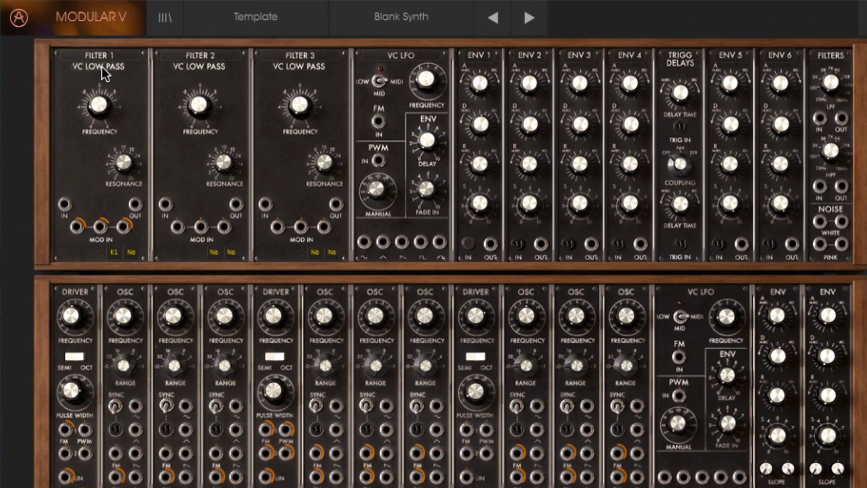
left_click(114, 66)
left_click(110, 67)
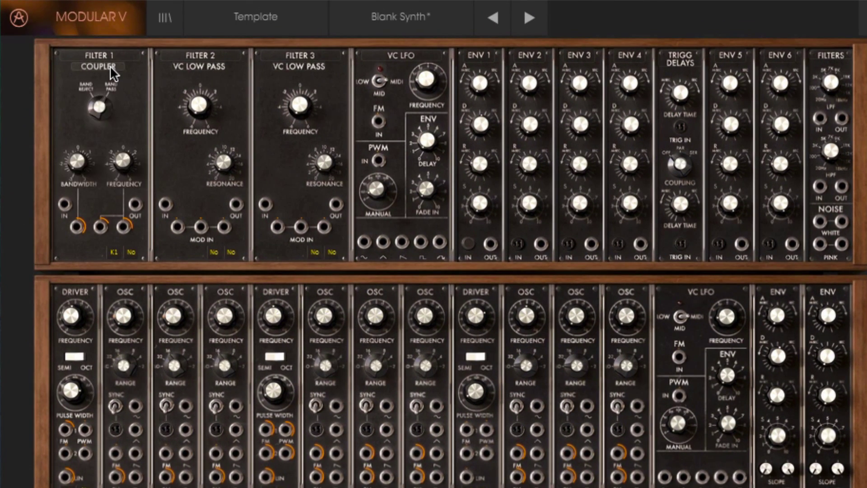
left_click(110, 67)
left_click(109, 65)
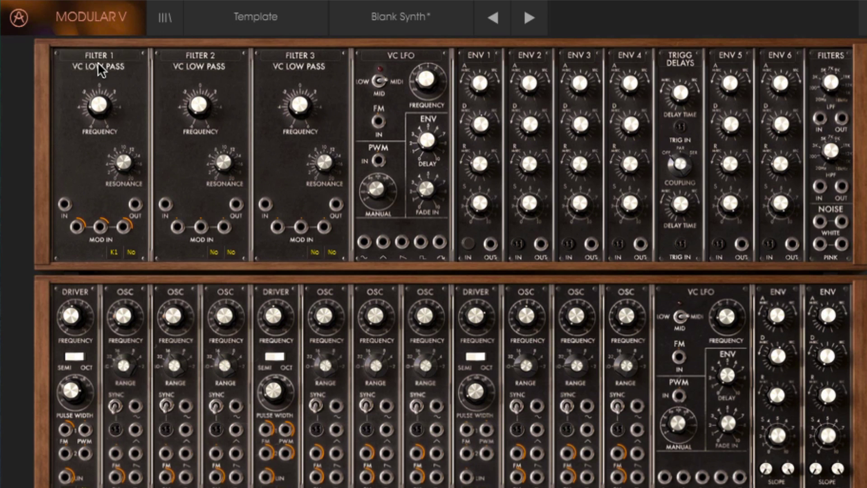
Step: Browse replacement modules for the Filter 1 slot and ENV 1, leaving both unchanged
left_click(102, 57)
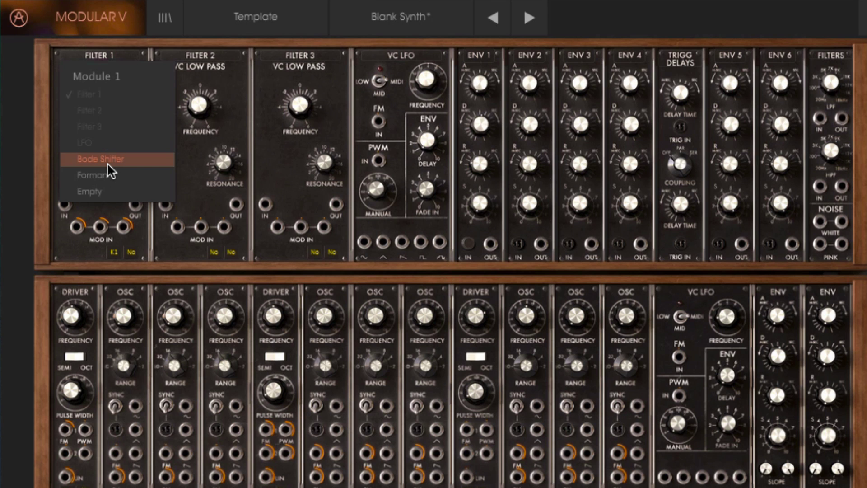
left_click(232, 163)
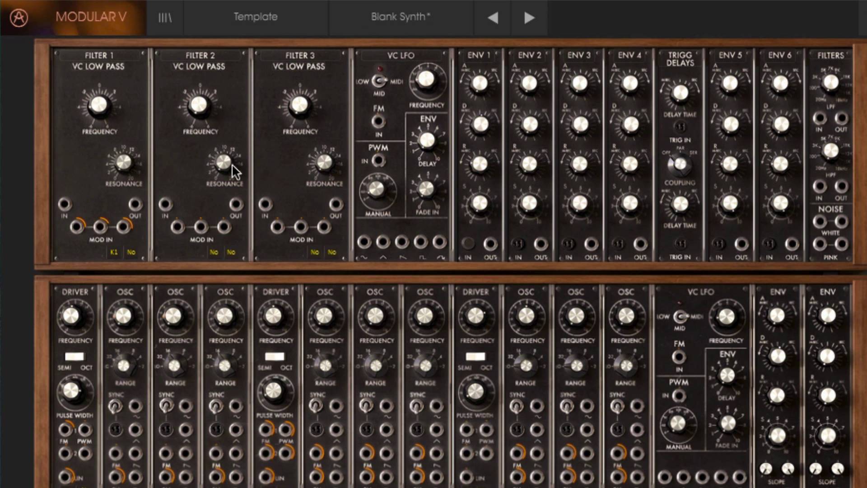
left_click(481, 52)
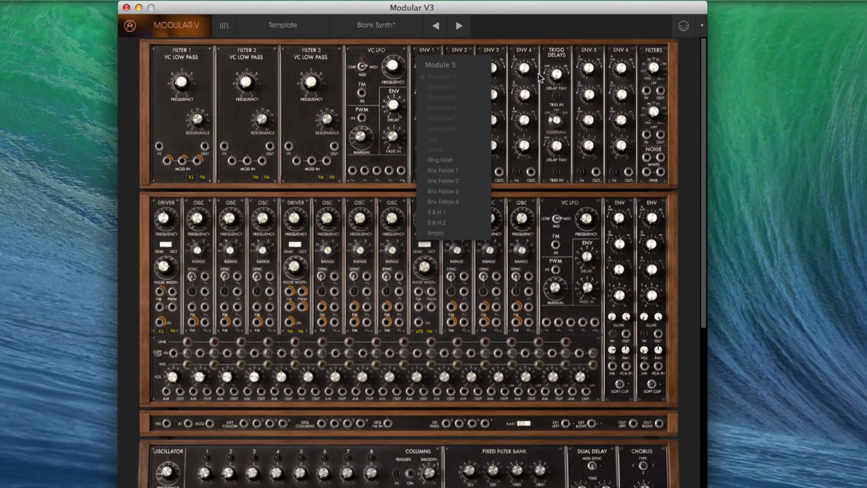
key("Escape")
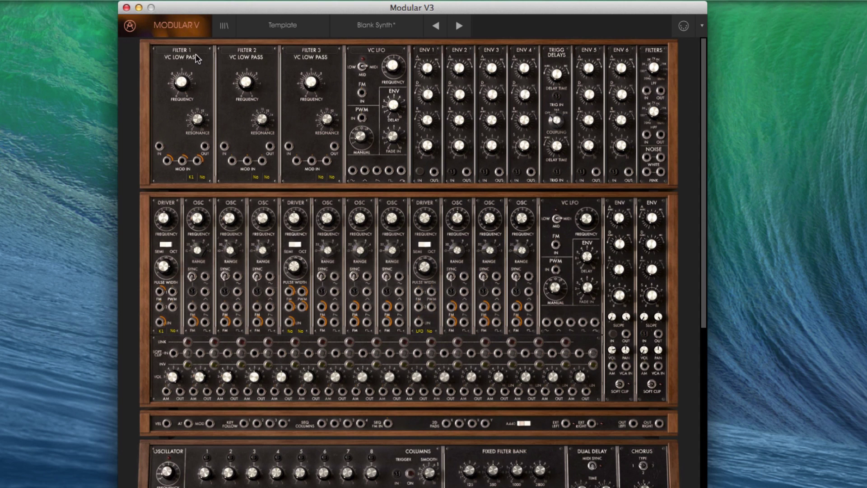
Step: Resize the plug-in window to 100% from the Arturia logo menu
left_click(131, 26)
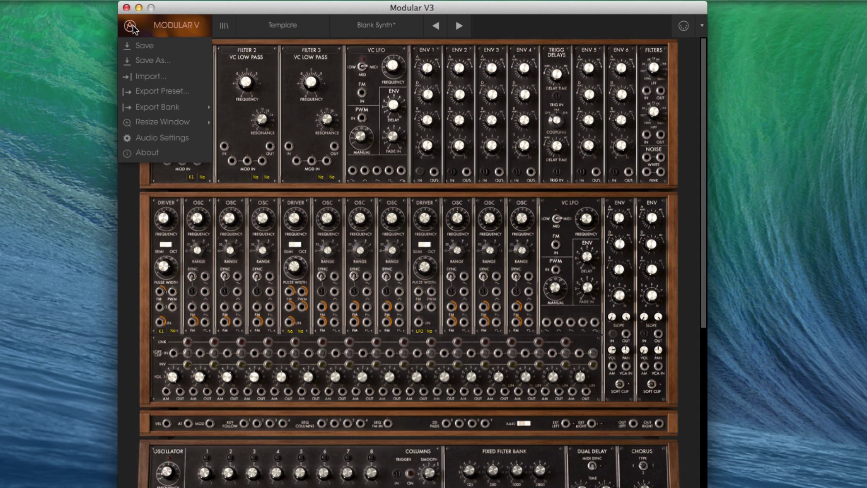
mouse_move(135, 124)
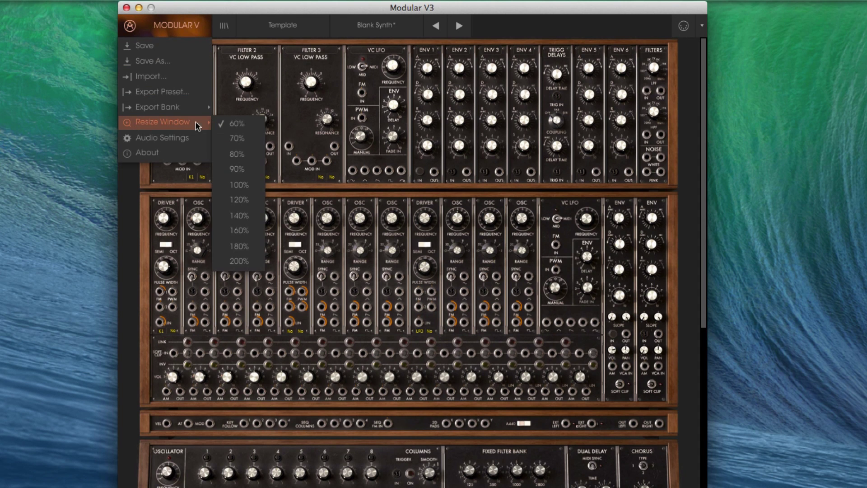
left_click(249, 179)
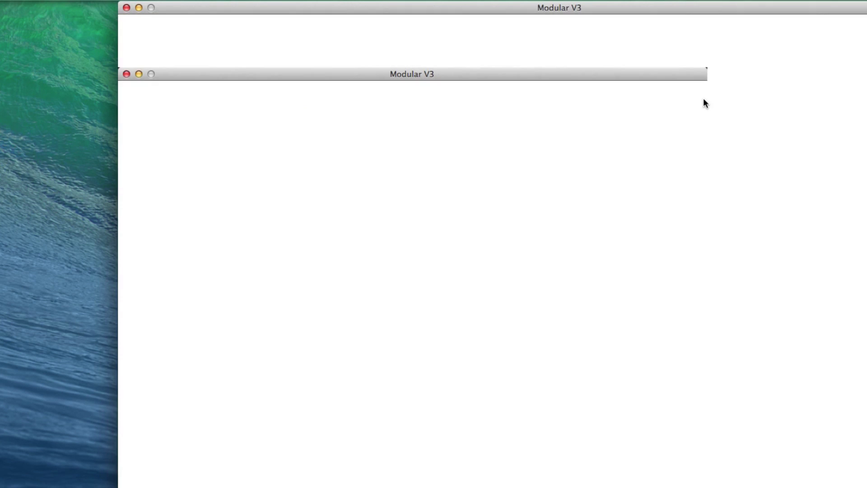
Step: Move the plug-in window to the left screen edge and check ENV 1's trigger sources without changing them
left_click_drag(488, 6, 355, 4)
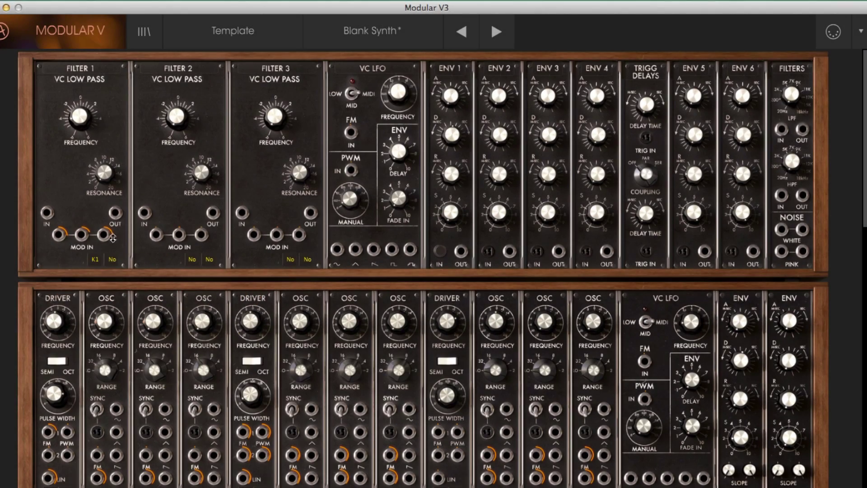
mouse_move(112, 258)
left_mouse_down()
mouse_move(111, 280)
mouse_move(112, 268)
left_mouse_up()
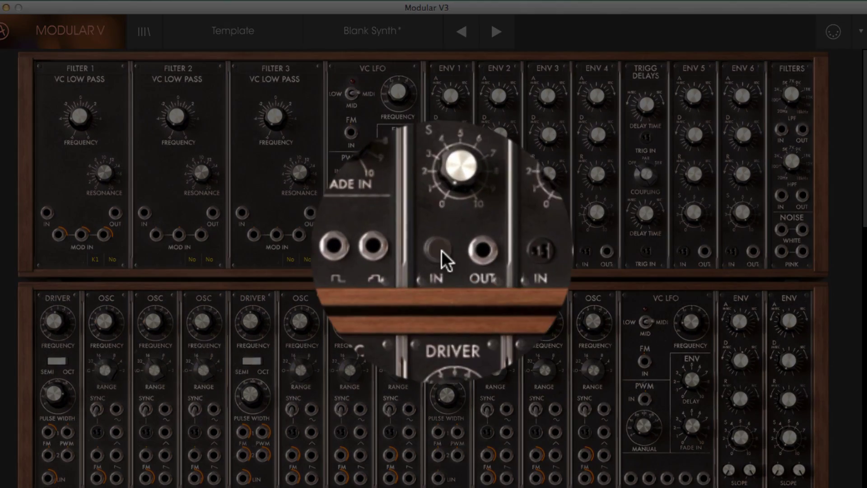
left_click(439, 251)
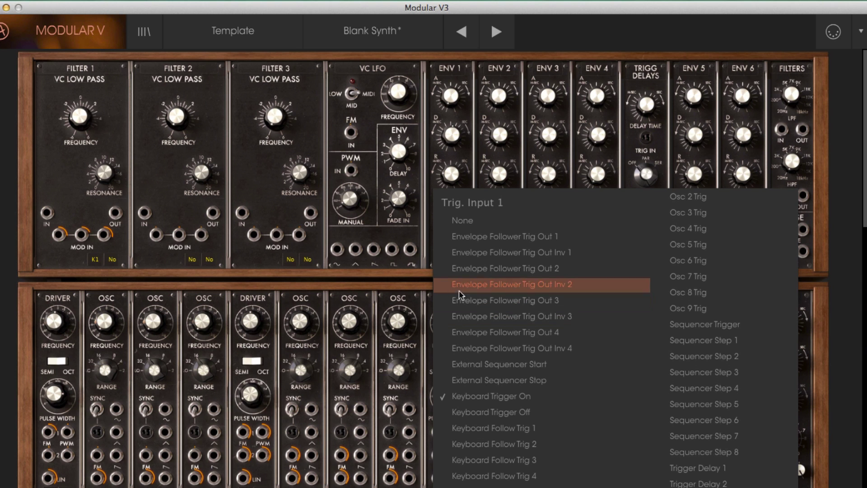
left_click(175, 253)
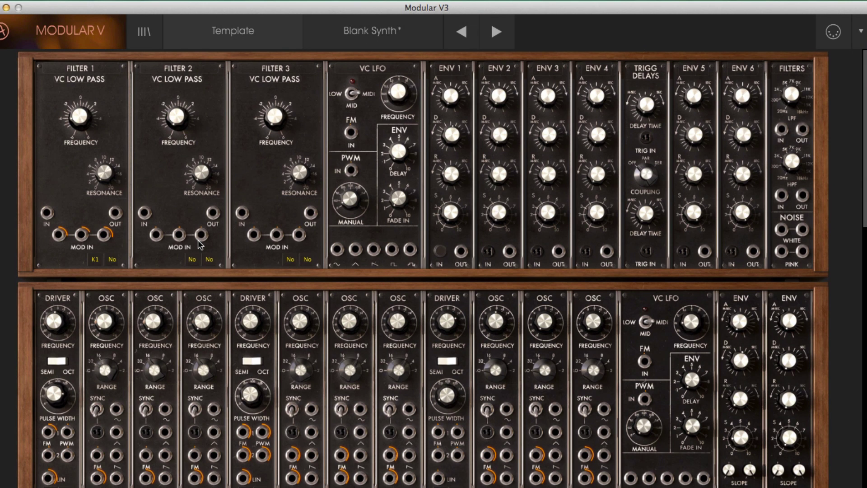
left_click(222, 31)
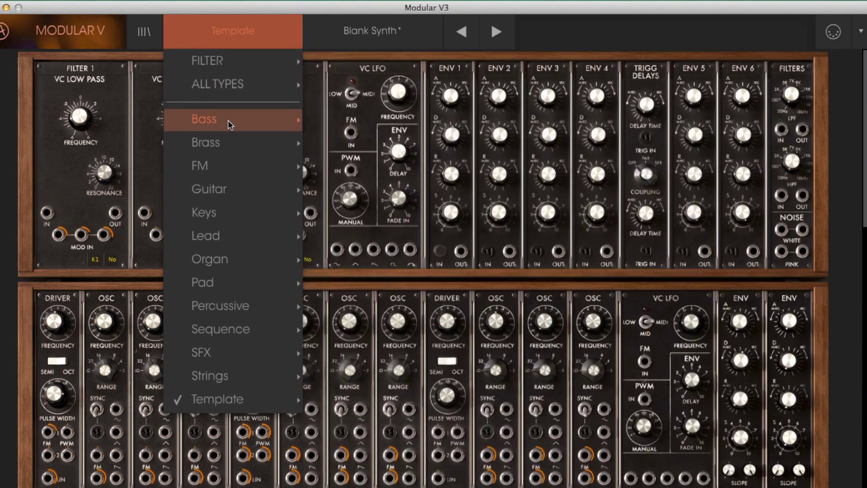
mouse_move(229, 124)
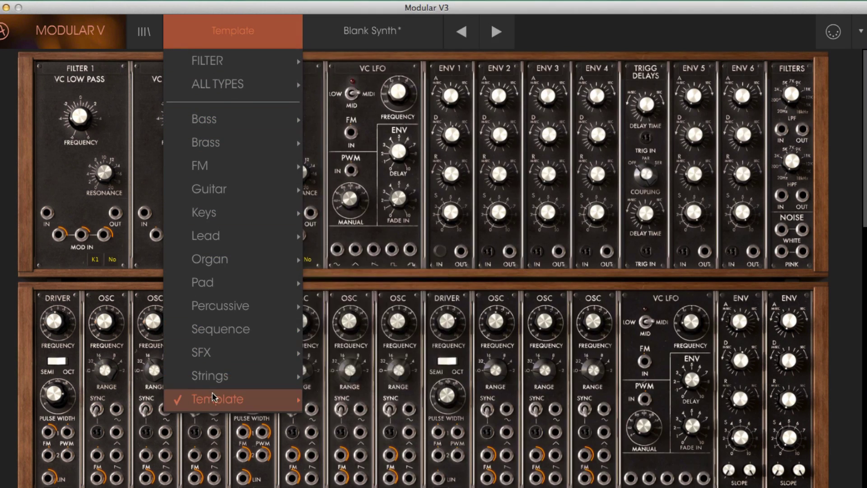
mouse_move(214, 401)
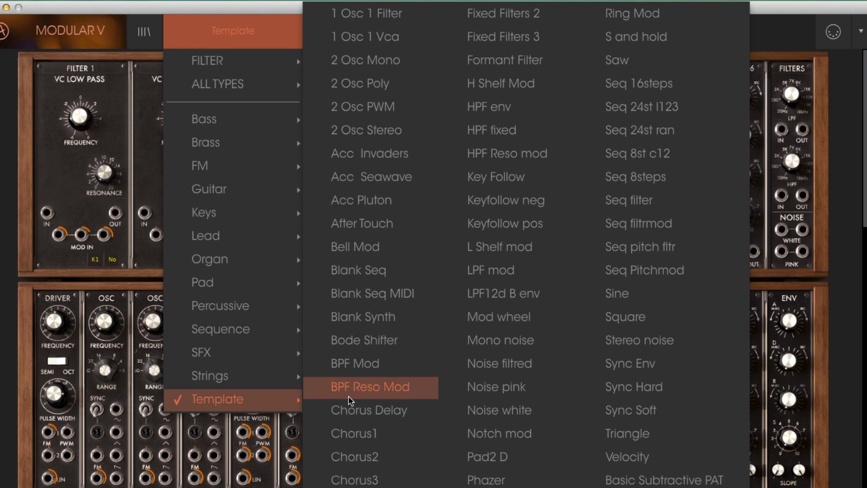
left_click(108, 278)
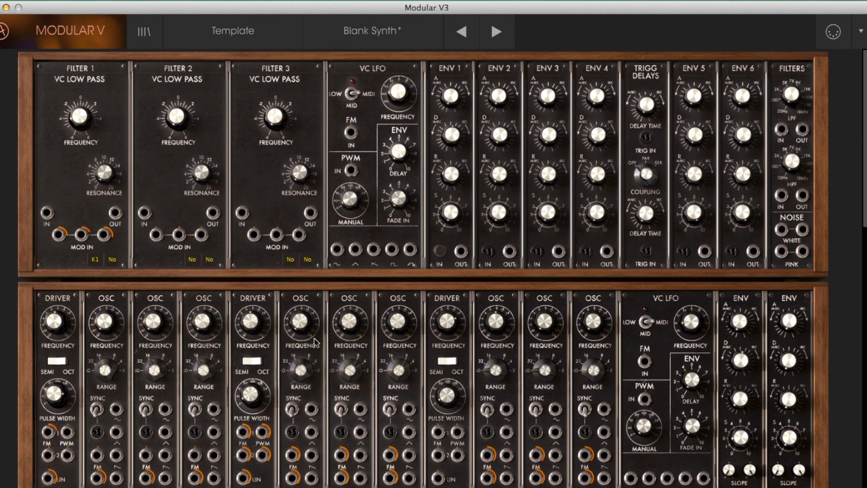
Step: Patch a trial cable from the first oscillator's saw output toward the mixer
scroll(864, 200, "down", 5)
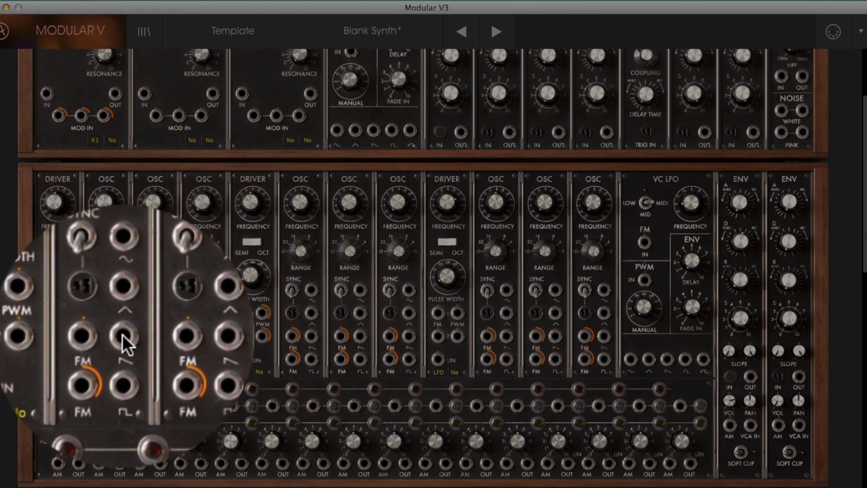
left_click_drag(116, 335, 750, 426)
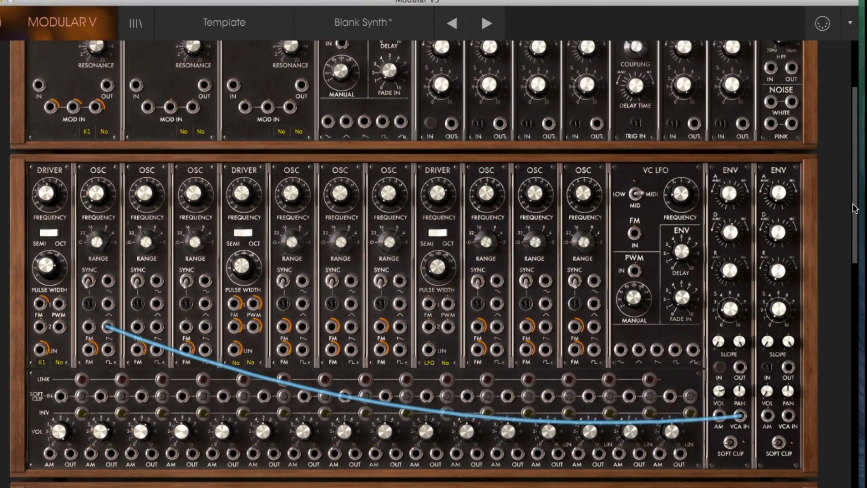
left_click_drag(855, 208, 856, 180)
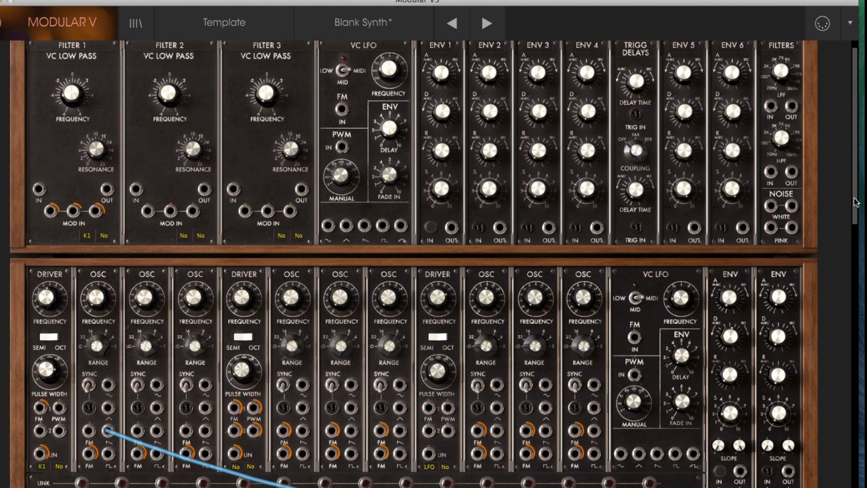
left_click_drag(856, 202, 855, 292)
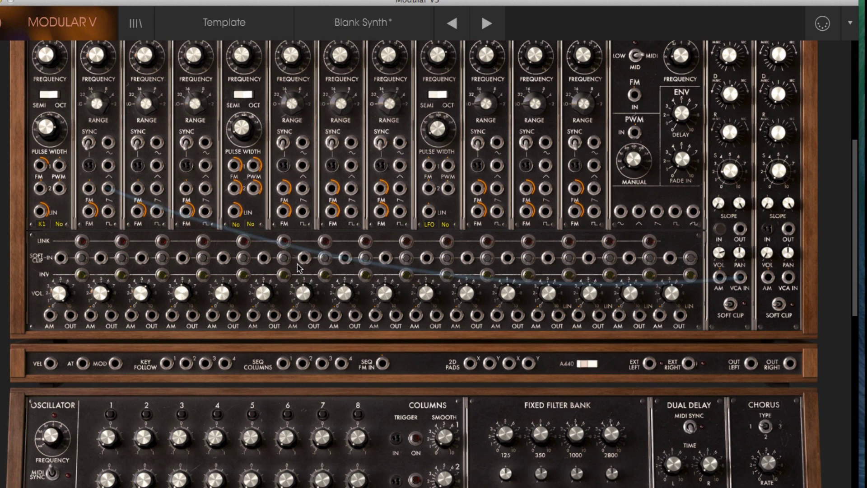
Step: Reload the clean Blank Synth preset and cable an oscillator output into mixer channel 1's input
left_click(367, 28)
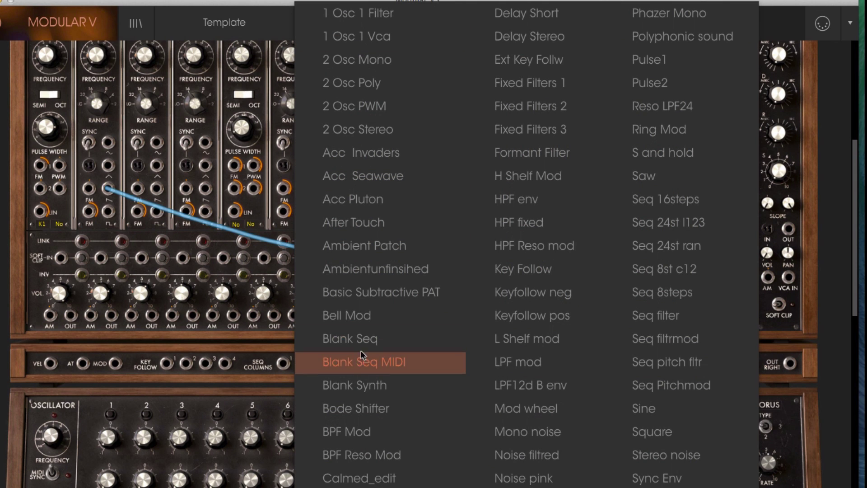
left_click(370, 383)
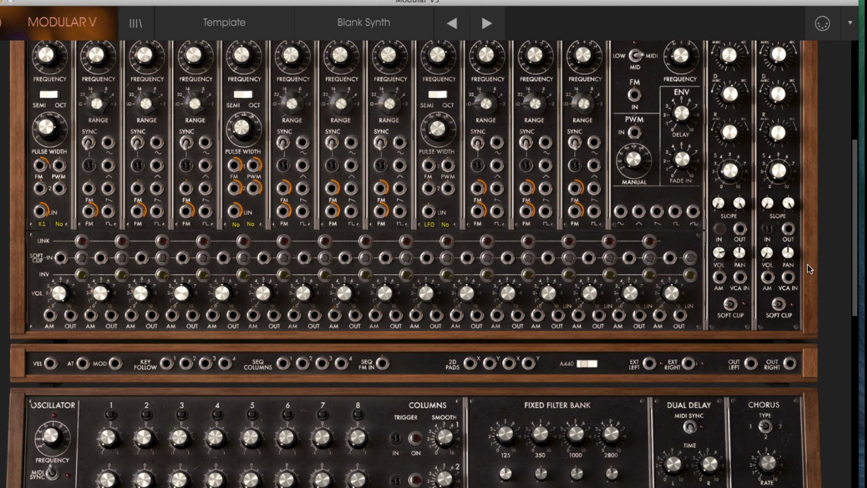
scroll(855, 273, "up", 1)
left_click_drag(108, 201, 62, 270)
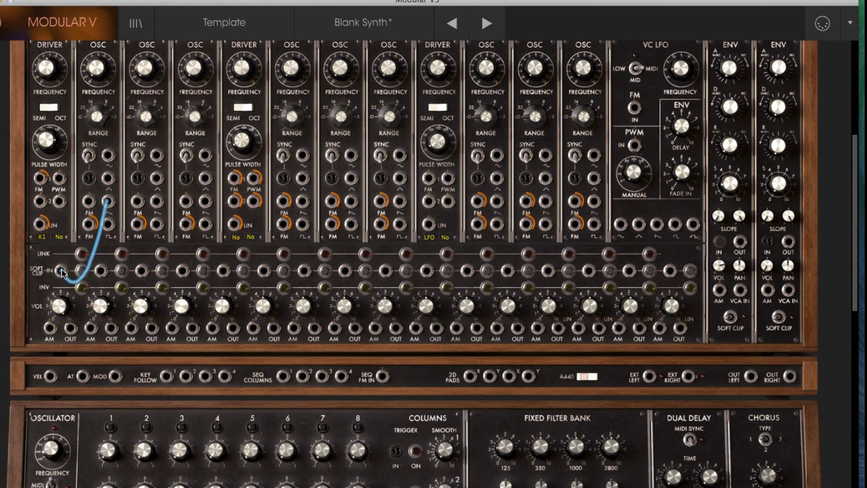
Step: Cable oscillators 2 and 3 into linked mixer channels and route the mixer output to Filter 1 IN
left_click_drag(154, 224, 100, 271)
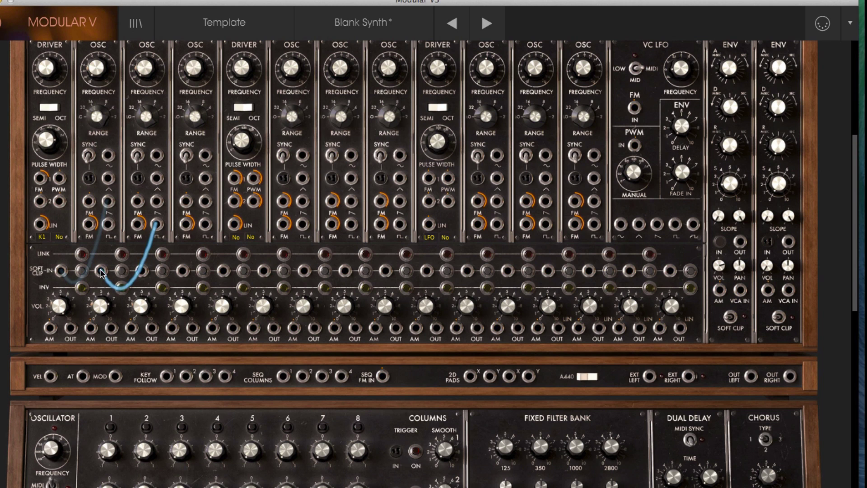
left_click_drag(205, 158, 143, 271)
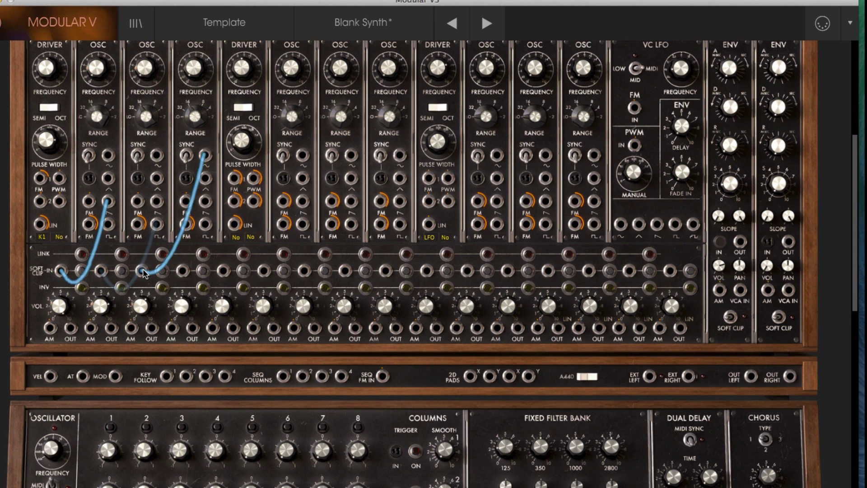
left_click(81, 255)
left_click_drag(121, 255, 157, 224)
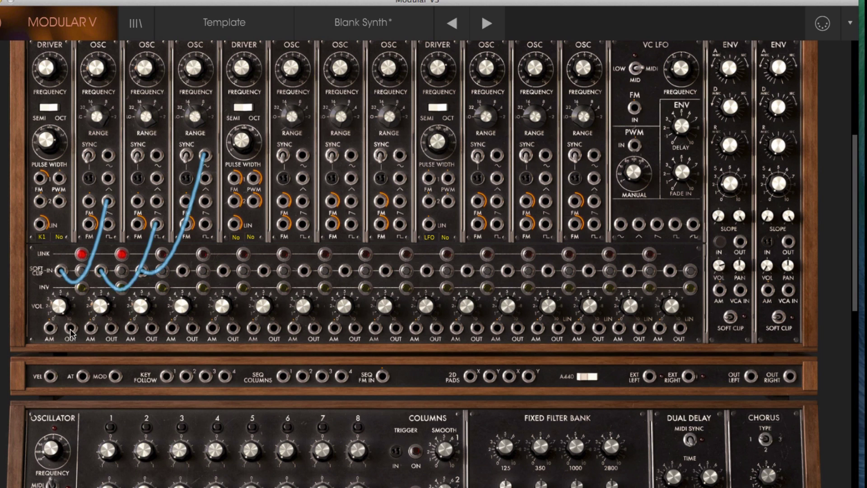
left_click_drag(70, 329, 38, 205)
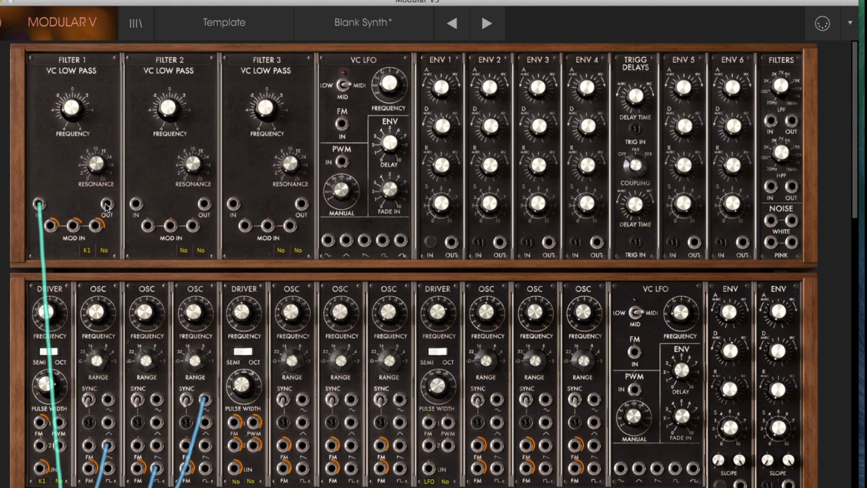
Step: Cable Filter 1's OUT jack to the VCA IN jack on the envelope module
left_click_drag(107, 206, 741, 431)
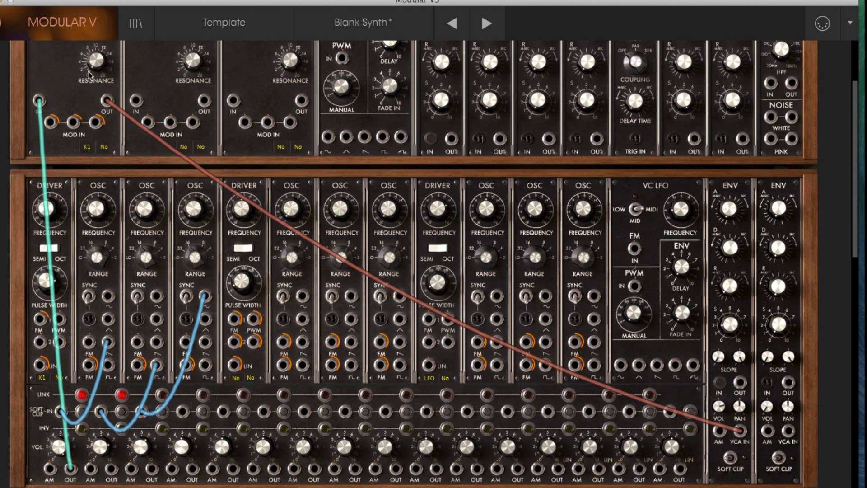
left_click_drag(858, 235, 322, 196)
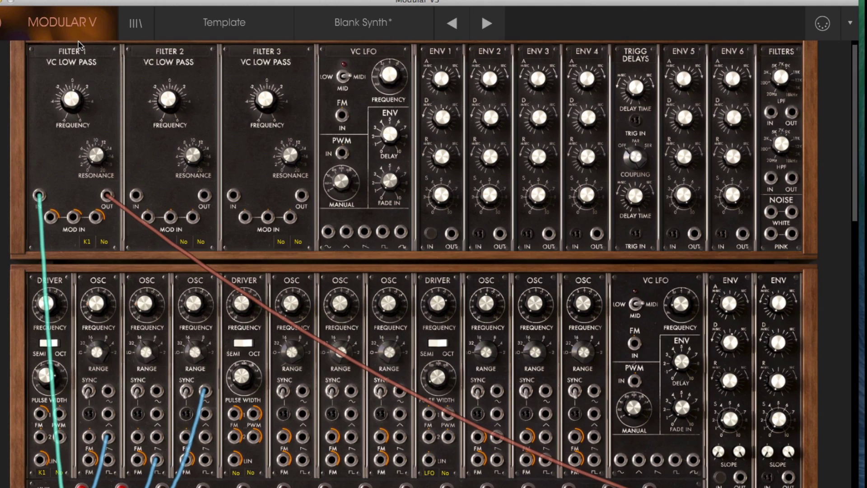
left_click_drag(857, 204, 857, 229)
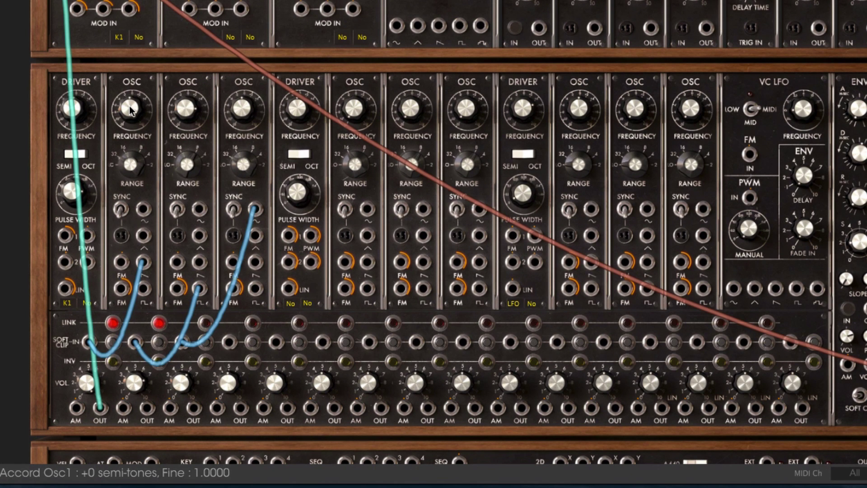
Step: Detune OSC 1 slightly, narrow the Driver's pulse width, and set the FM1 amount to 0.23
mouse_move(129, 106)
left_mouse_down()
mouse_move(128, 60)
mouse_move(129, 136)
mouse_move(128, 107)
left_mouse_up()
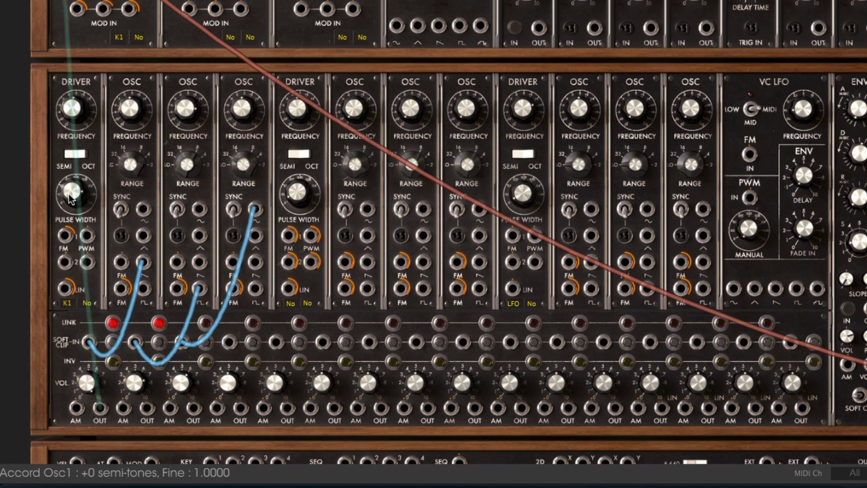
left_click_drag(68, 194, 159, 118)
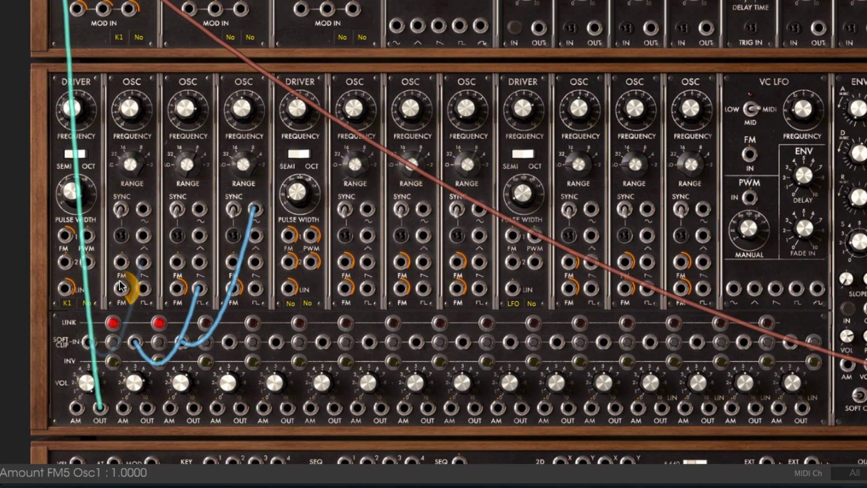
left_click_drag(63, 244, 58, 242)
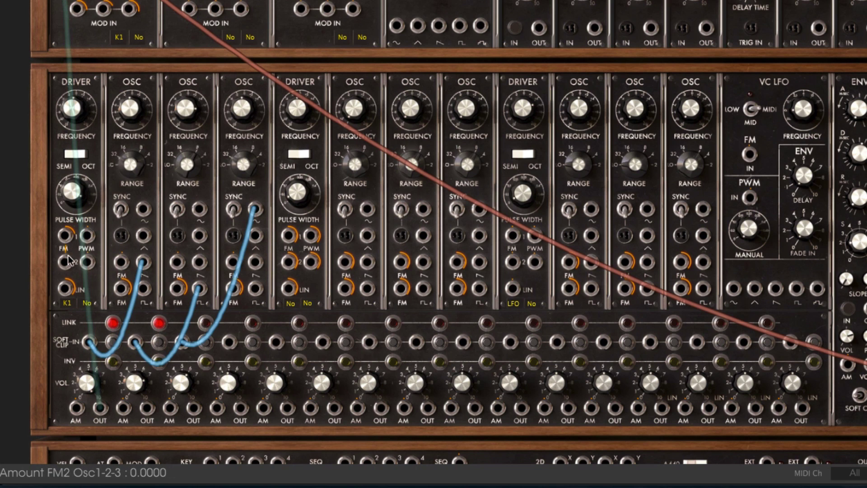
left_click_drag(120, 284, 117, 274)
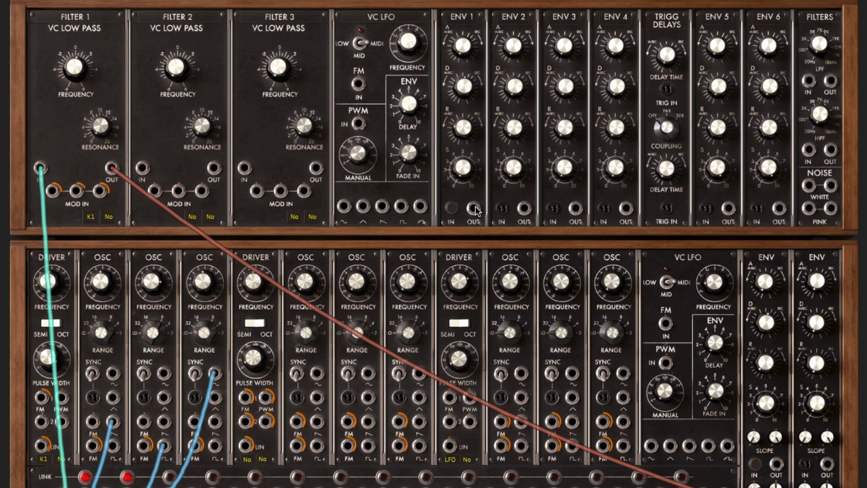
Step: Patch ENV 1's output into Filter 1's MOD IN and switch Filter 1 to VC HI PASS
left_click_drag(475, 209, 477, 221)
left_click_drag(442, 246, 77, 193)
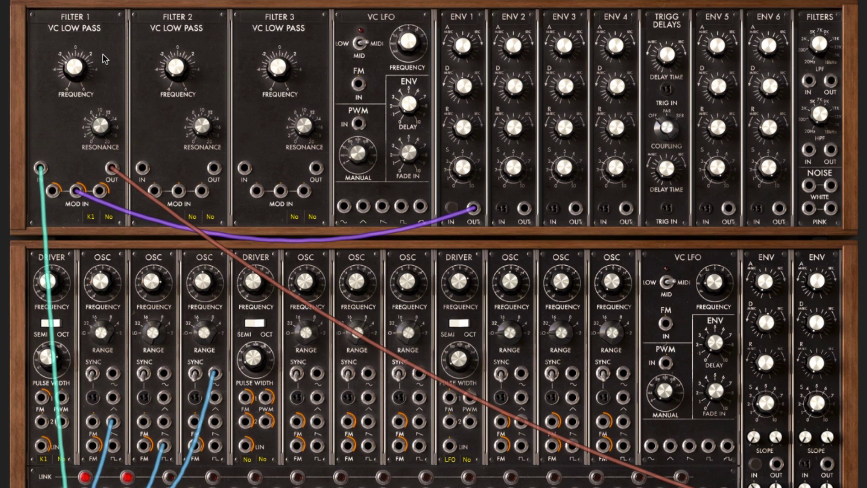
left_click(75, 29)
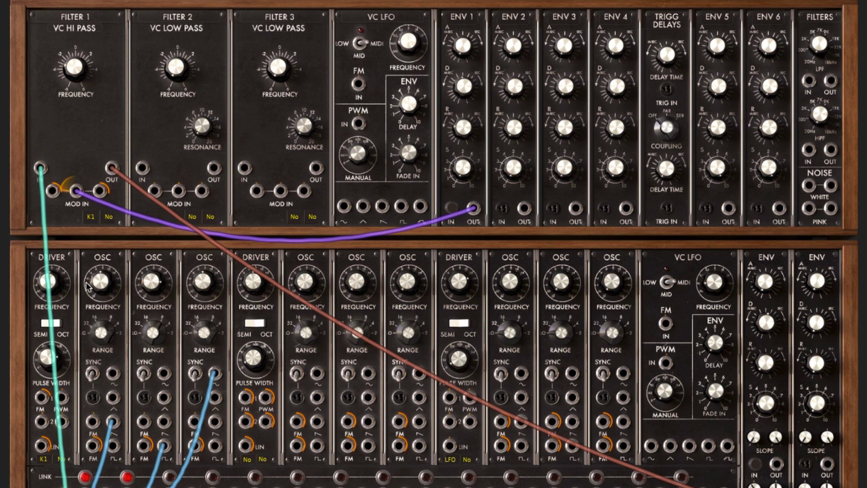
Step: Cycle Filter 1's type label until it reads VC LOW PASS again
left_click(75, 25)
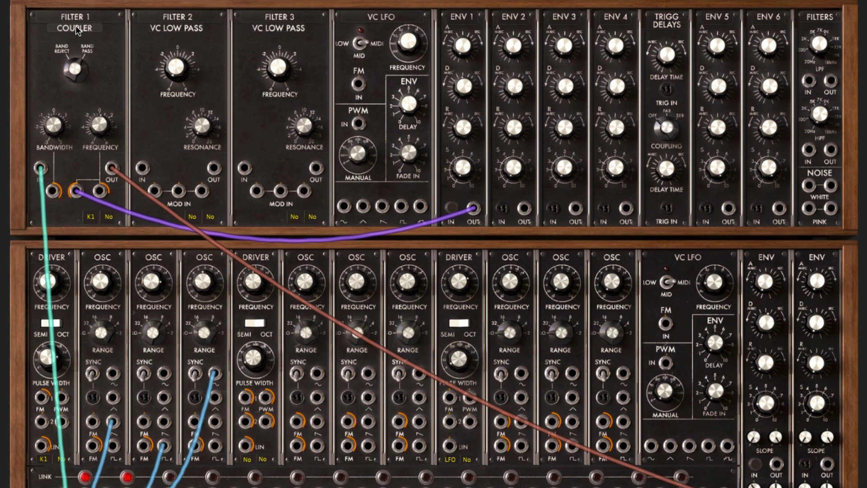
left_click(75, 26)
left_click(75, 25)
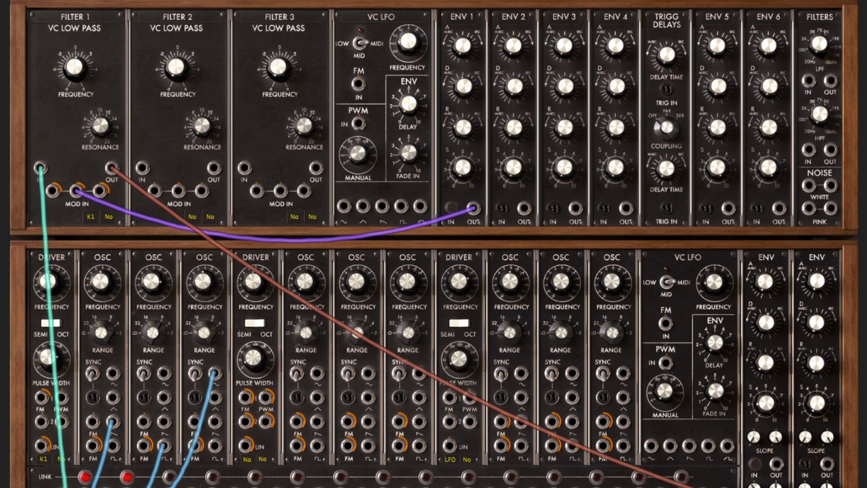
Step: Cable the VC LFO triangle output into Filter 1's MOD IN, sync it to MIDI at Tempo*3
scroll(434, 243, "down", 3)
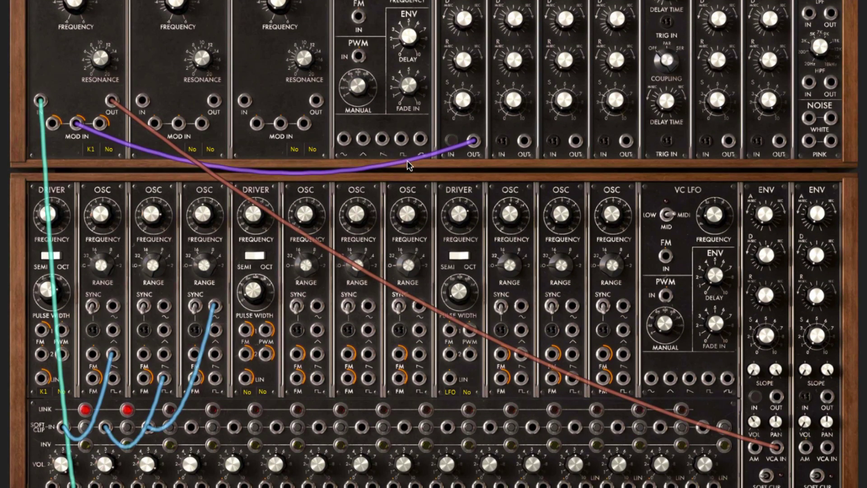
scroll(365, 214, "up", 3)
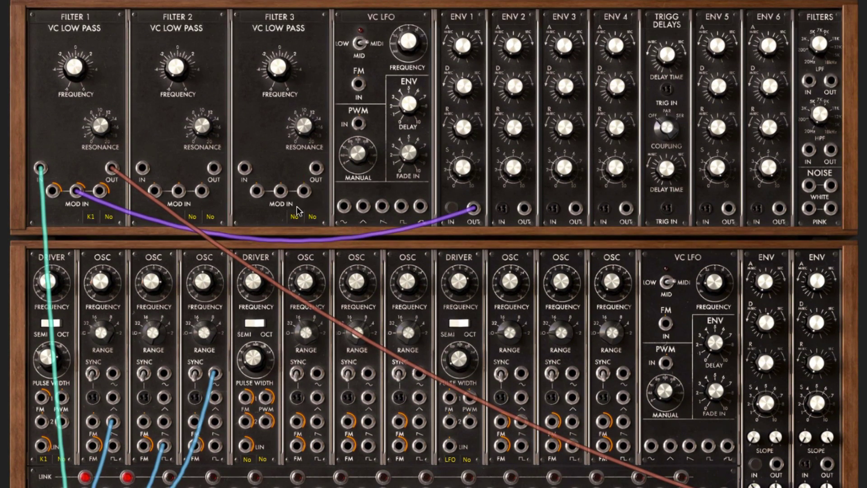
left_click_drag(363, 210, 77, 190)
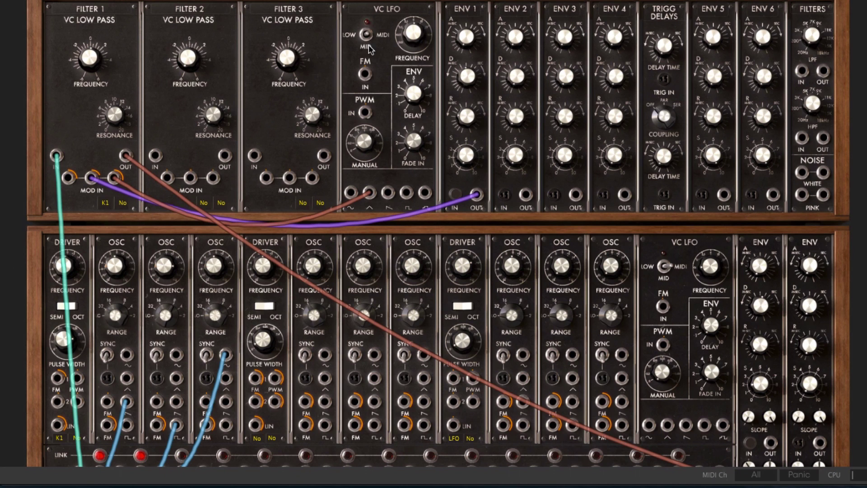
mouse_move(411, 38)
mouse_move(411, 38)
left_mouse_down()
mouse_move(409, 58)
mouse_move(408, 35)
left_mouse_up()
left_click(372, 36)
mouse_move(406, 40)
left_mouse_down()
mouse_move(409, 55)
mouse_move(409, 32)
left_mouse_up()
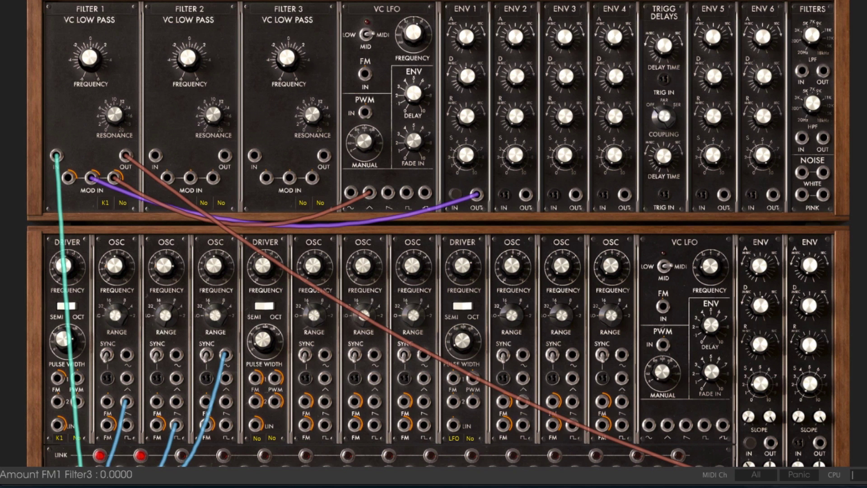
Step: Cable the VC LFO output to mixer channel 1's AM jack, leaving its AM amount at 0.0000
scroll(373, 134, "down", 3)
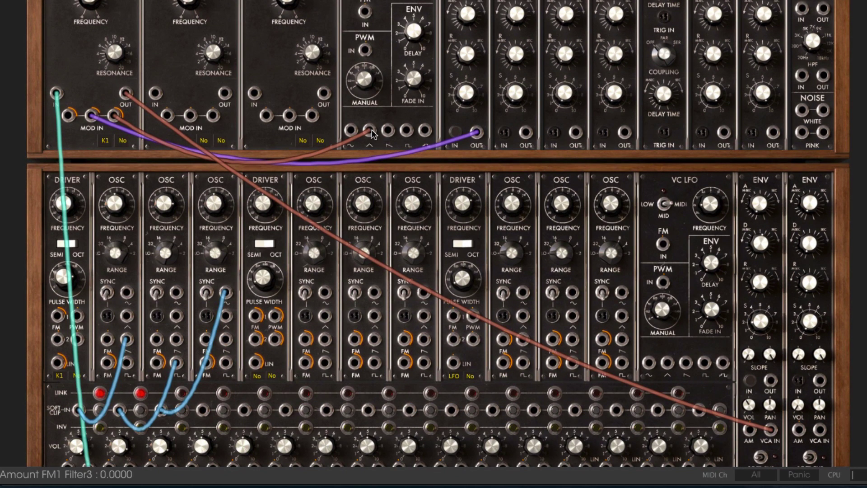
scroll(412, 68, "down", 2)
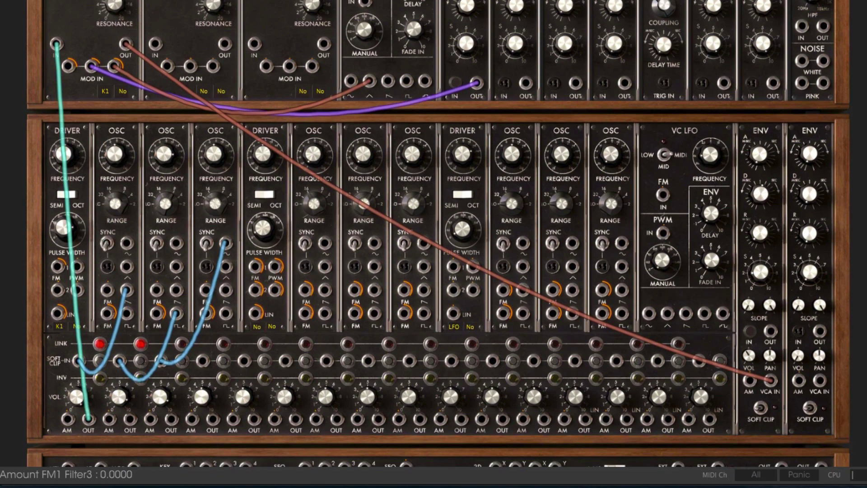
left_click_drag(369, 81, 68, 412)
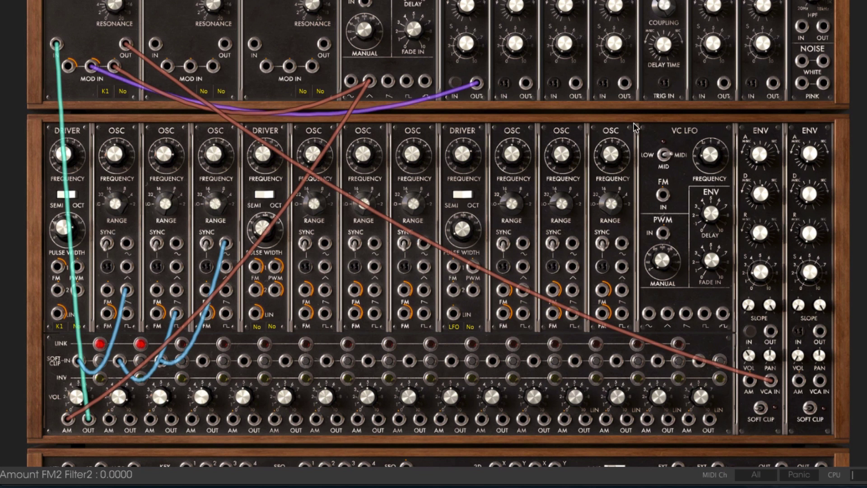
scroll(434, 233, "down", 5)
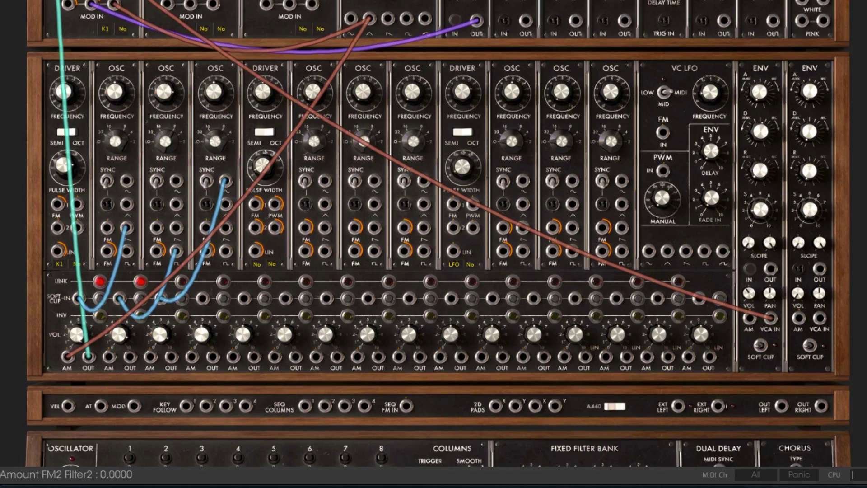
scroll(846, 174, "down", 10)
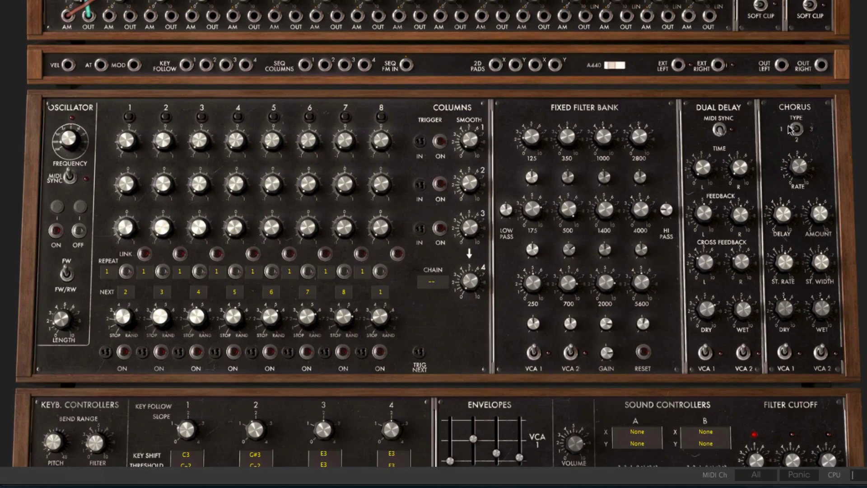
Step: Engage the Dual Delay's VCA 1 switch and turn on MIDI SYNC
left_click(710, 355)
left_click(719, 130)
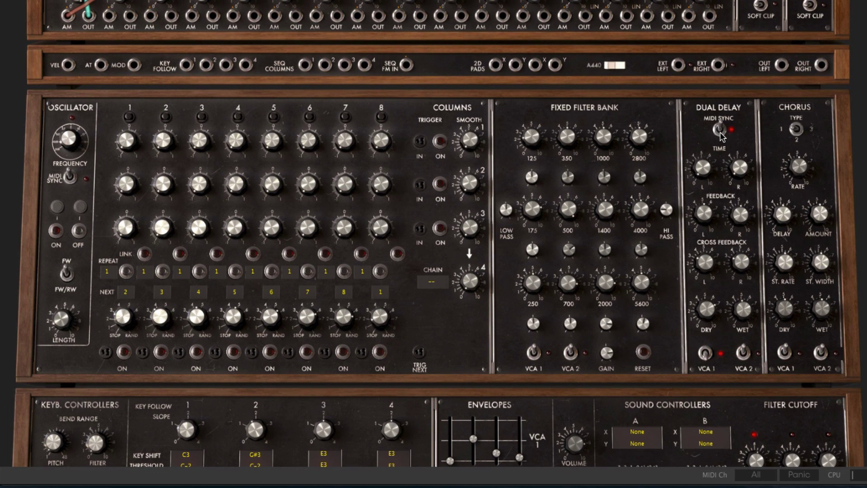